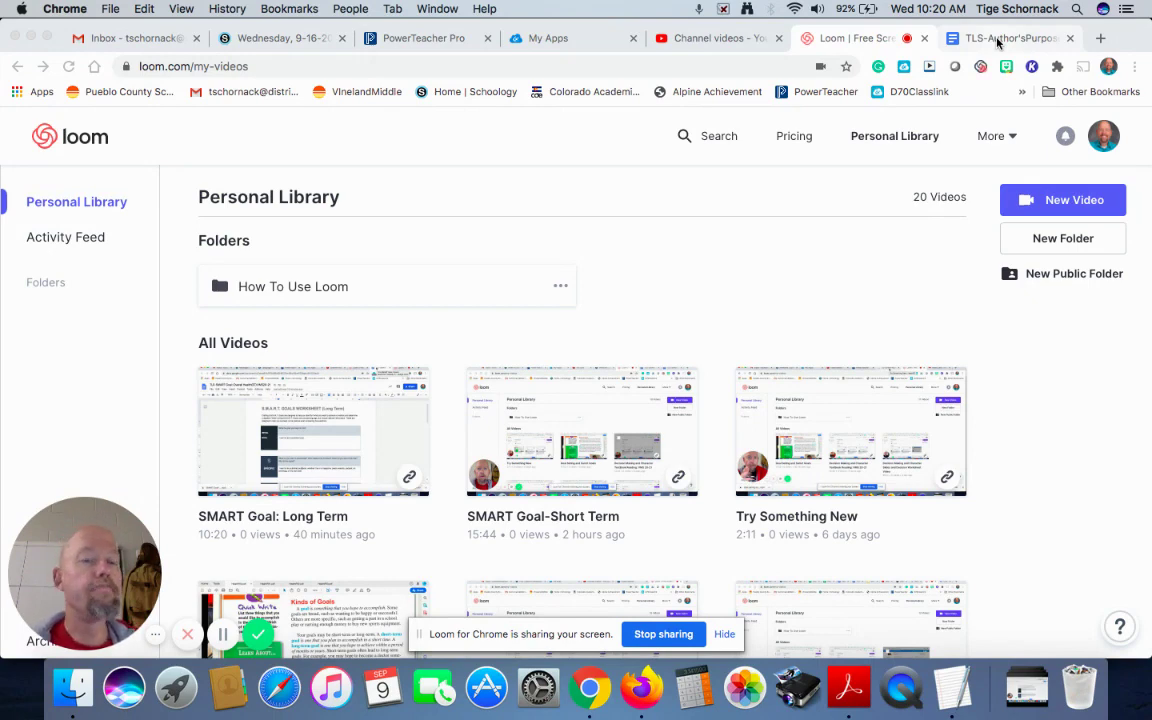
Step: Switch from the Loom library to the TLS-Author'sPurpose worksheet tab in Google Docs
{"action": "left_click", "coordinate": [997, 41]}
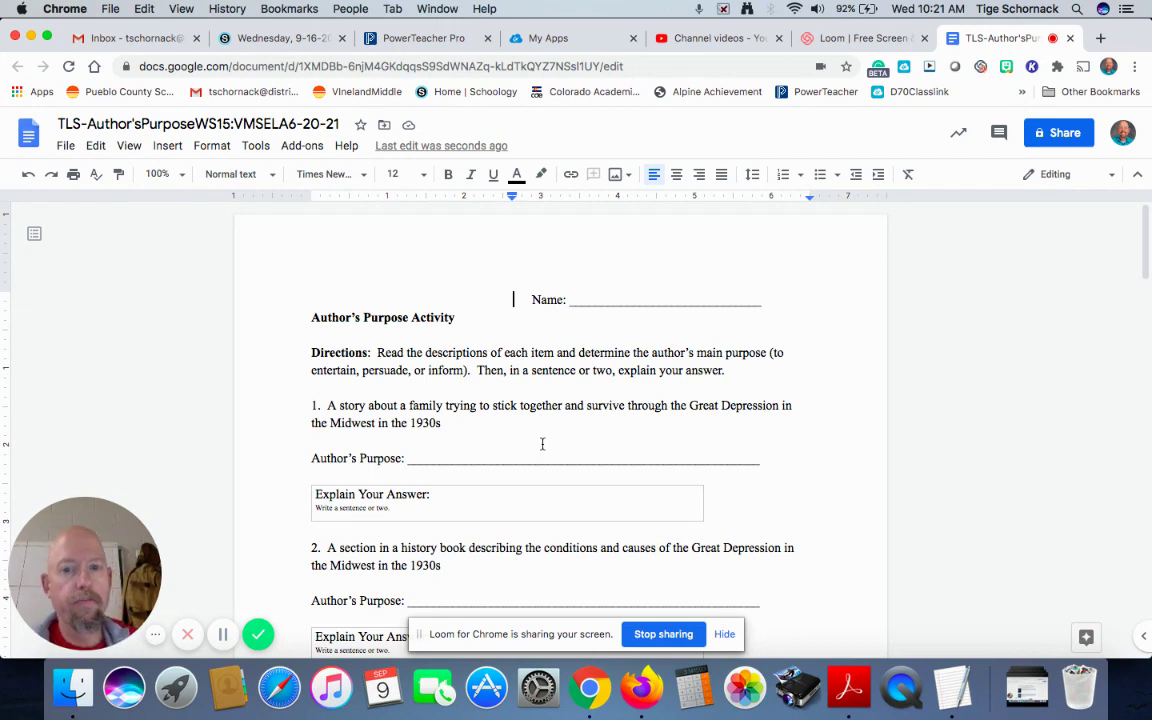
Step: Enter the student's name followed by '15th' on the Name line, with 'Hr.' on a new line below
{"action": "left_click", "coordinate": [619, 288]}
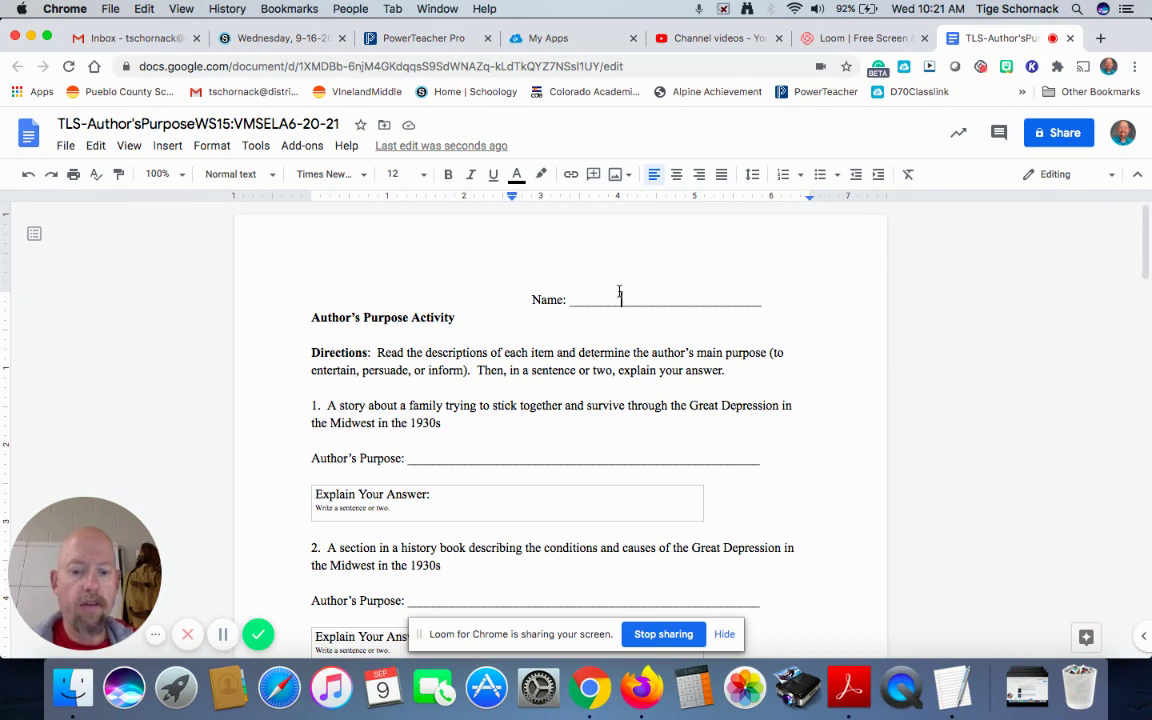
{"action": "type", "text": "Toge"}
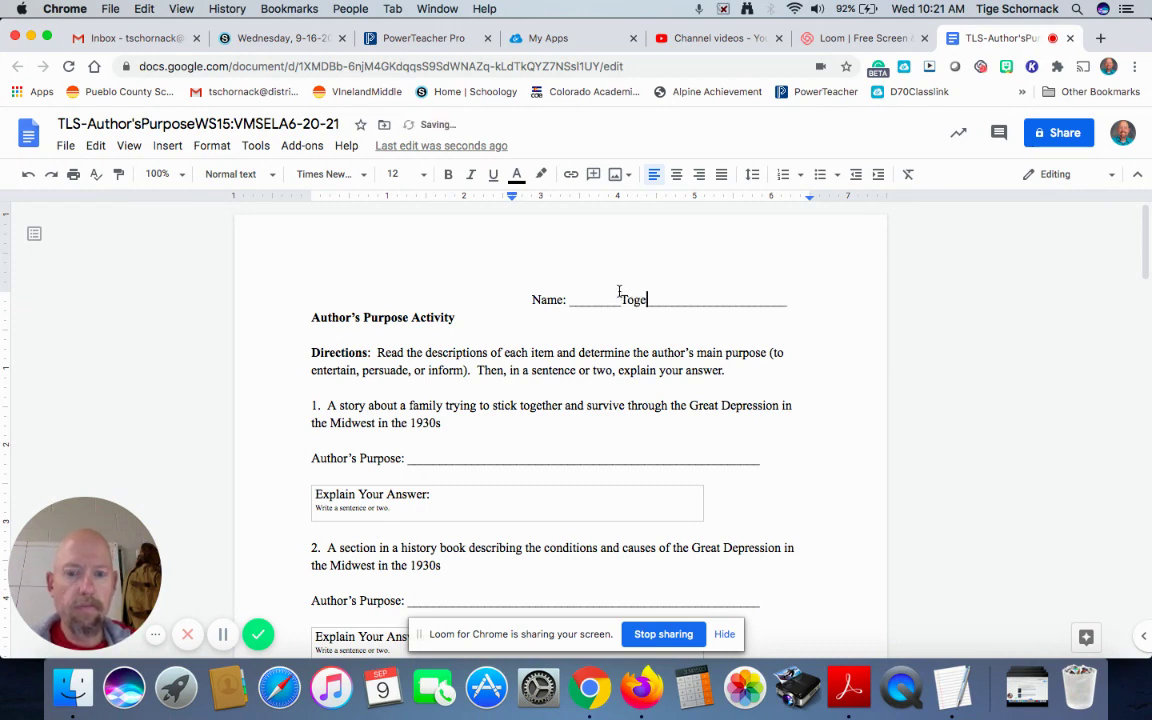
{"action": "key", "text": "BackSpace"}
{"action": "key", "text": "BackSpace"}
{"action": "key", "text": "BackSpace"}
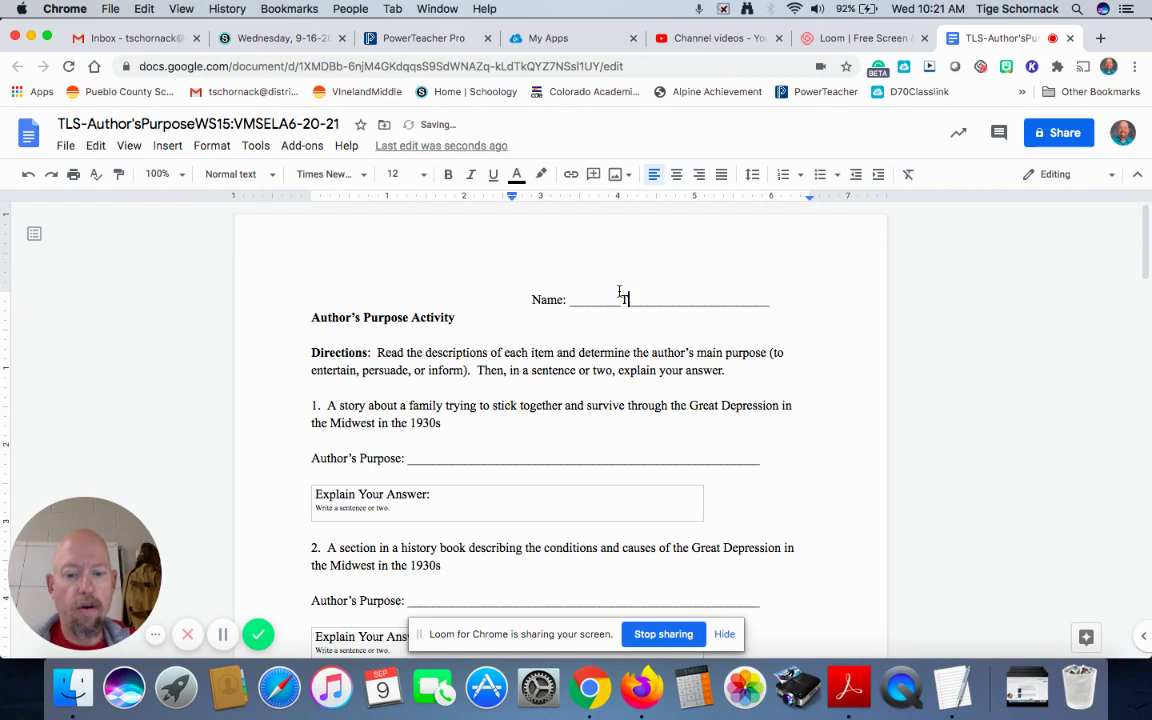
{"action": "type", "text": "ige"}
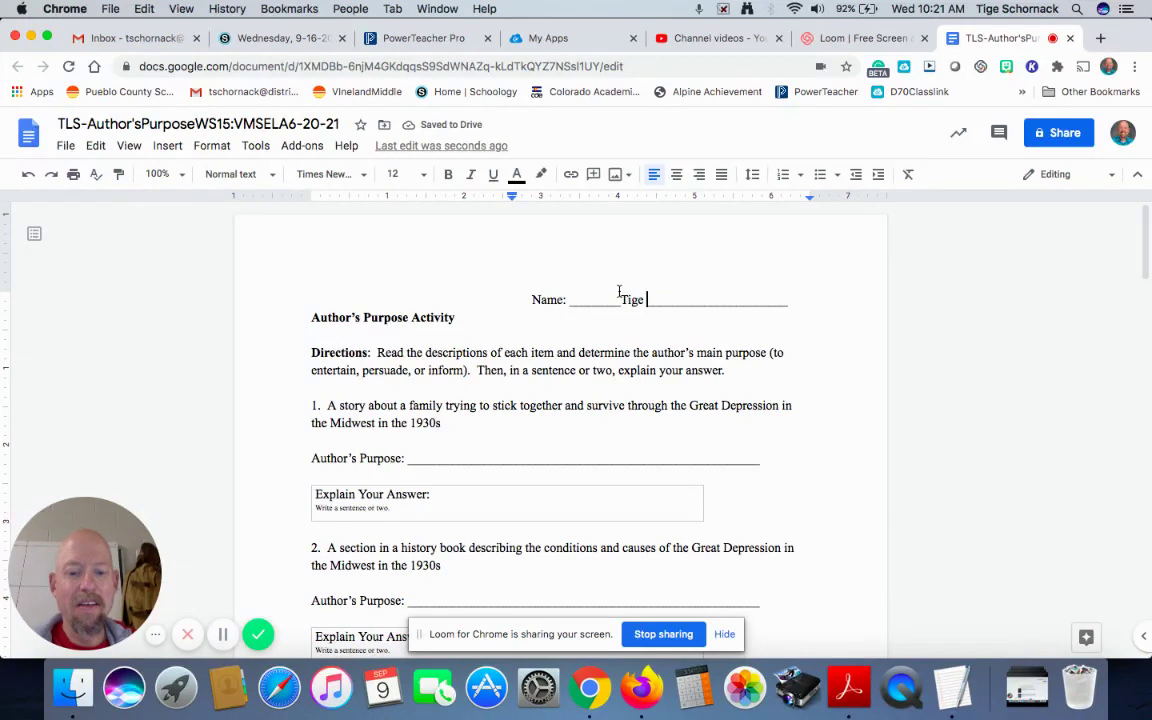
{"action": "type", "text": " 15th"}
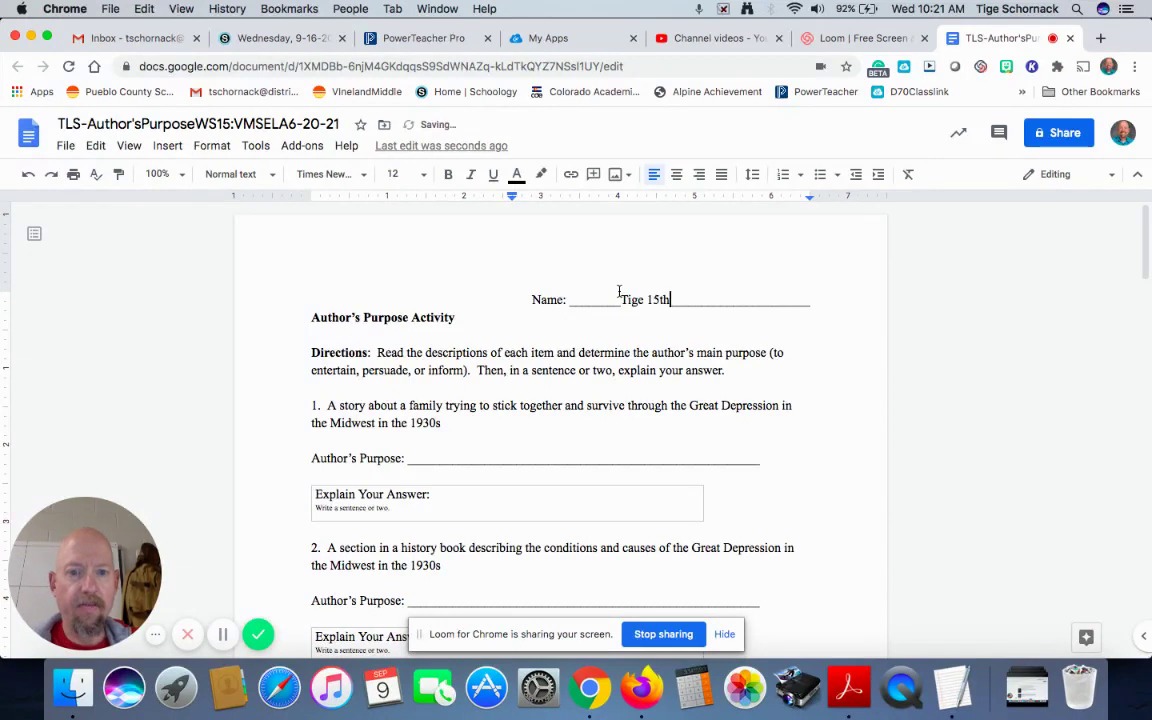
{"action": "key", "text": "Return"}
{"action": "type", "text": "Hr.______________________"}
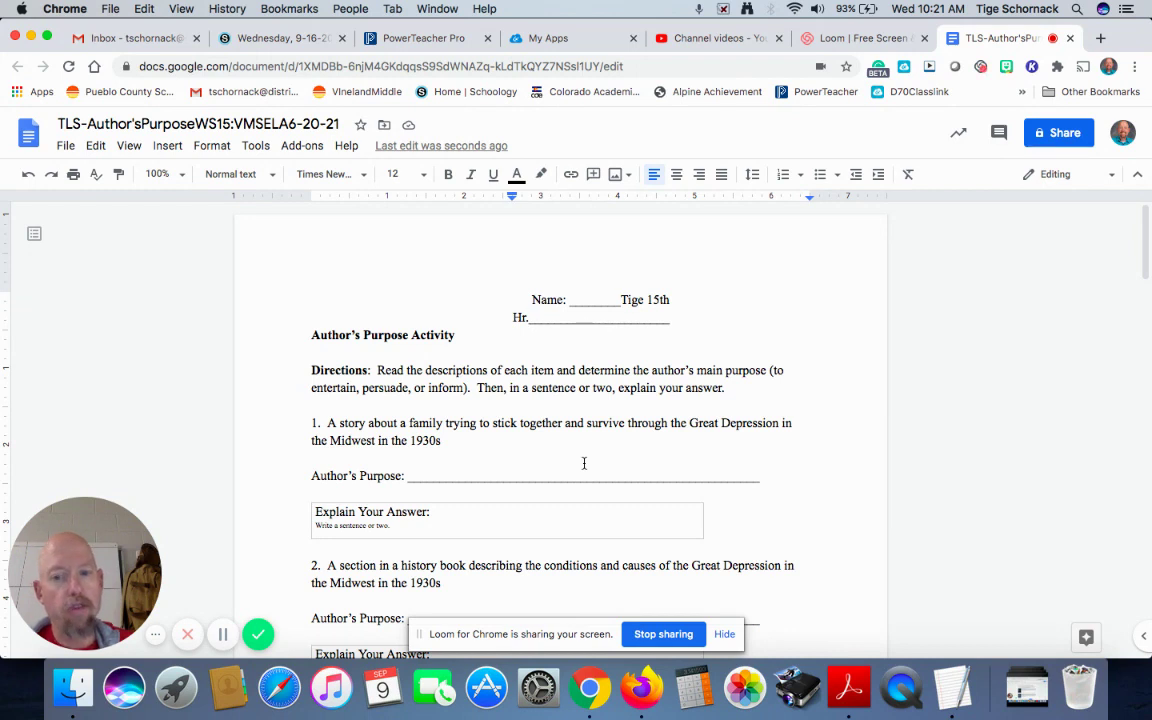
Step: Answer question 1 with 'Entertain' and the explanation 'It is a story about the Great Depression'
{"action": "left_click", "coordinate": [554, 474]}
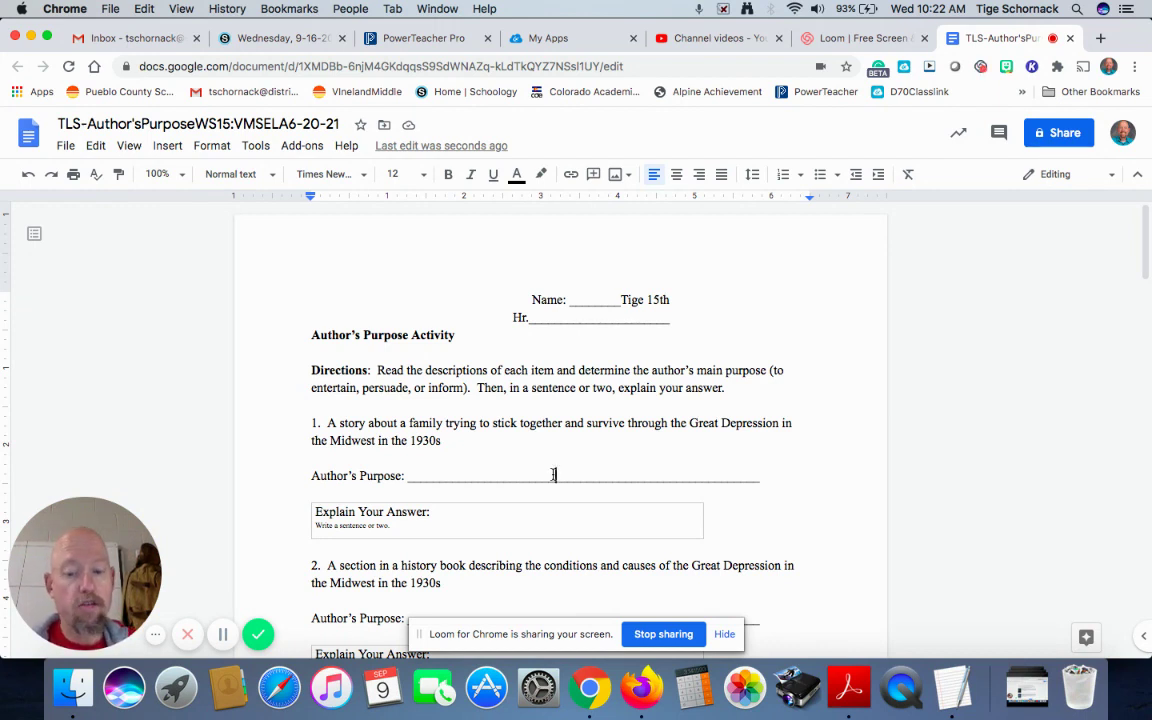
{"action": "type", "text": "Enter"}
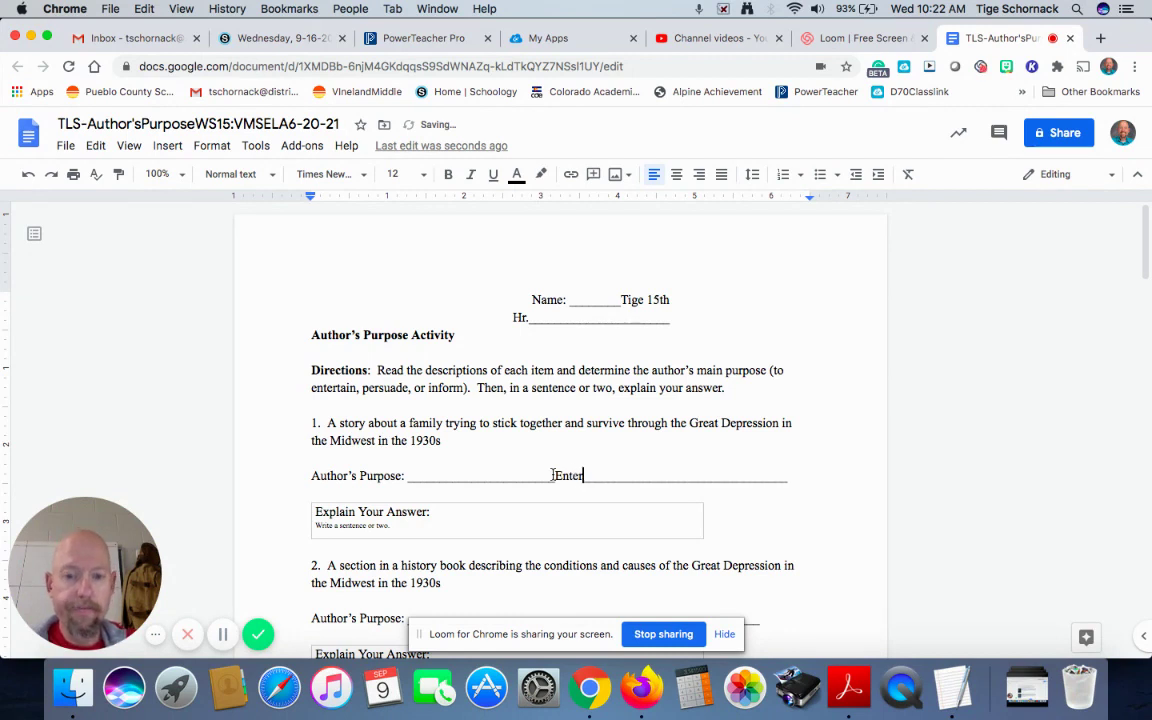
{"action": "type", "text": "tain"}
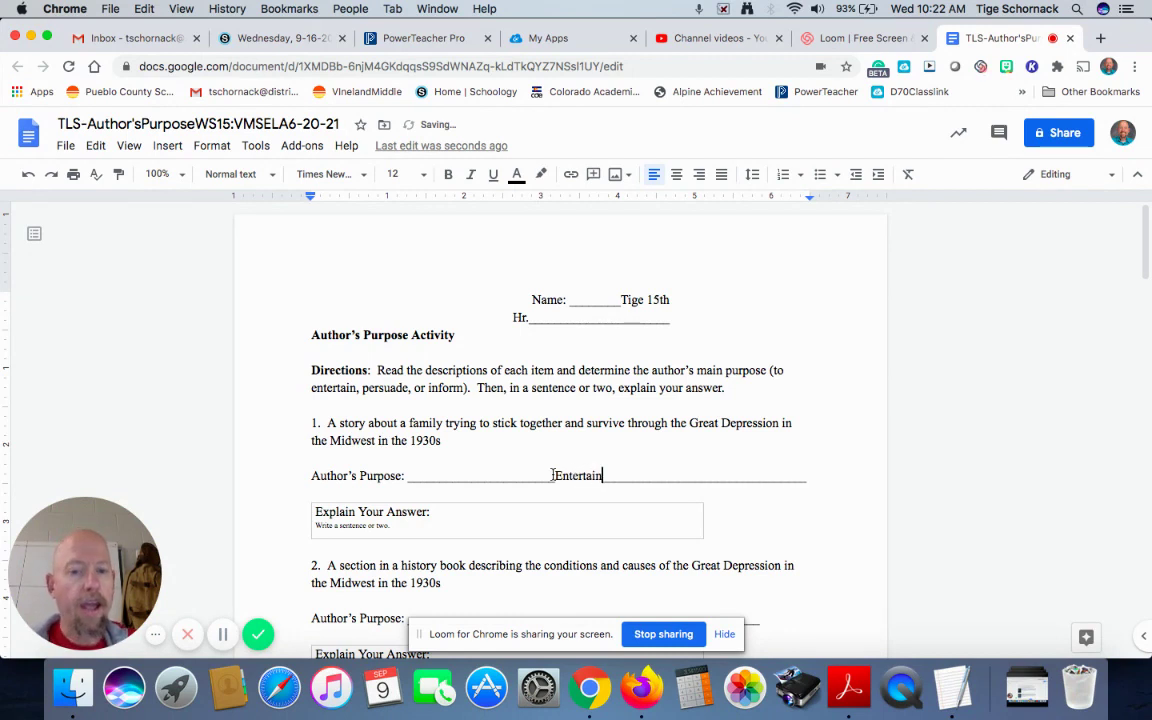
{"action": "left_click", "coordinate": [494, 527]}
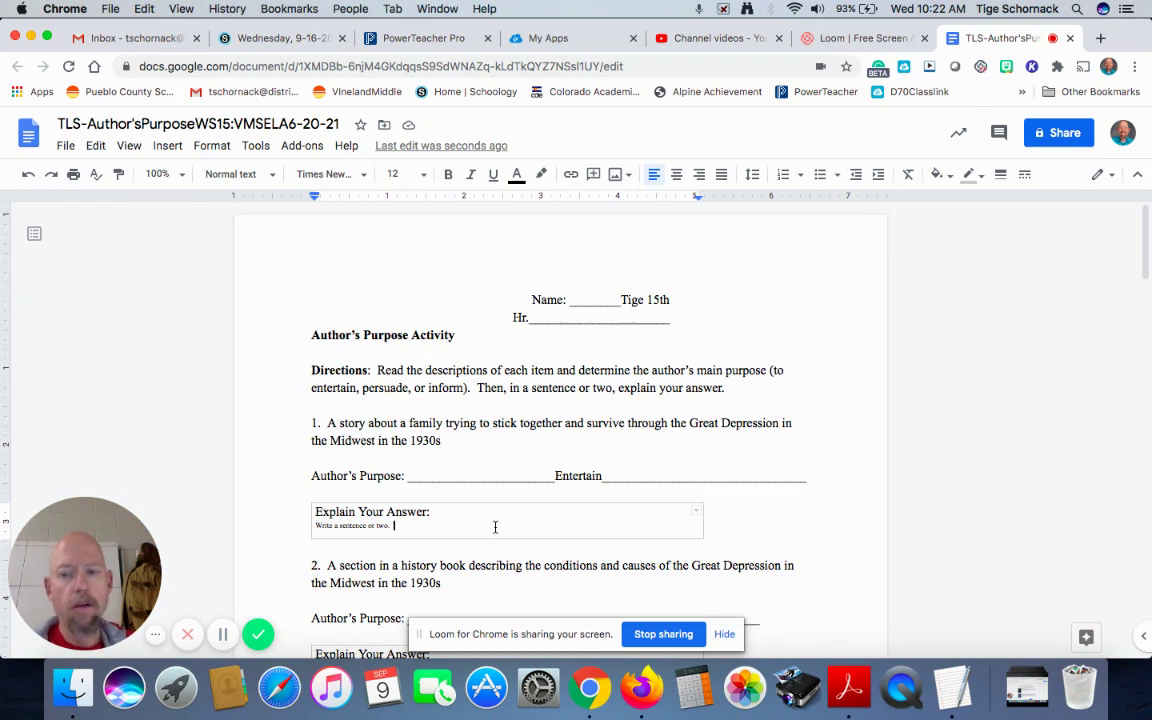
{"action": "type", "text": "It is a"}
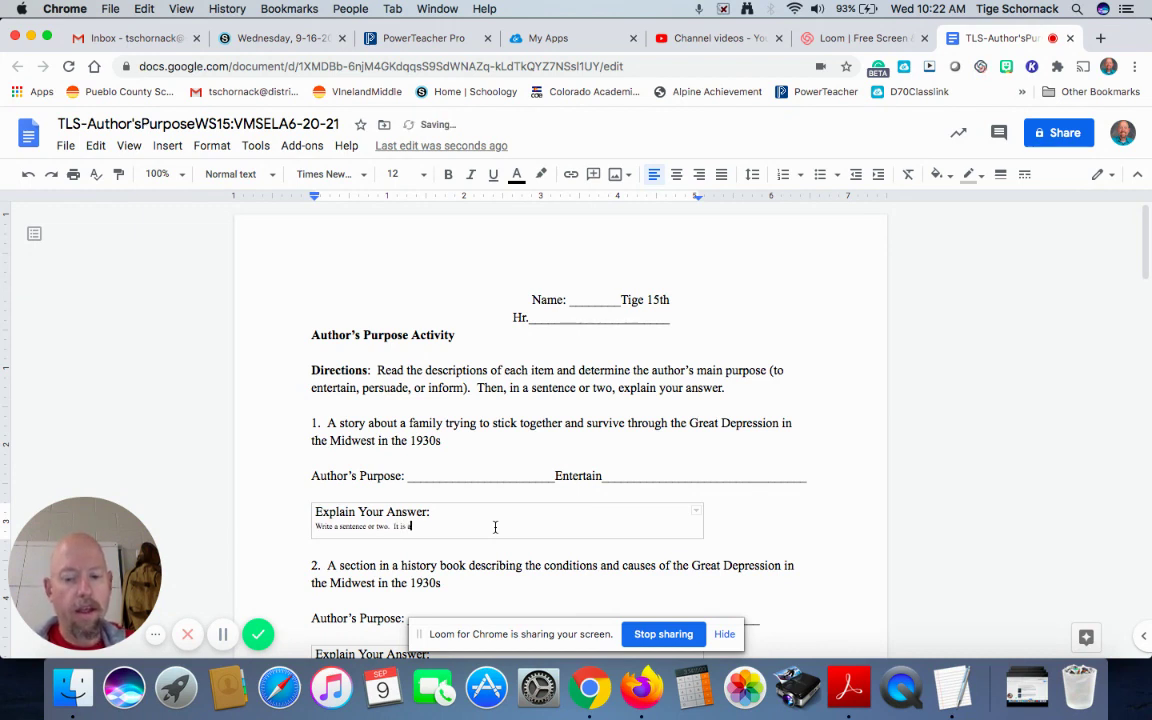
{"action": "type", "text": " story"}
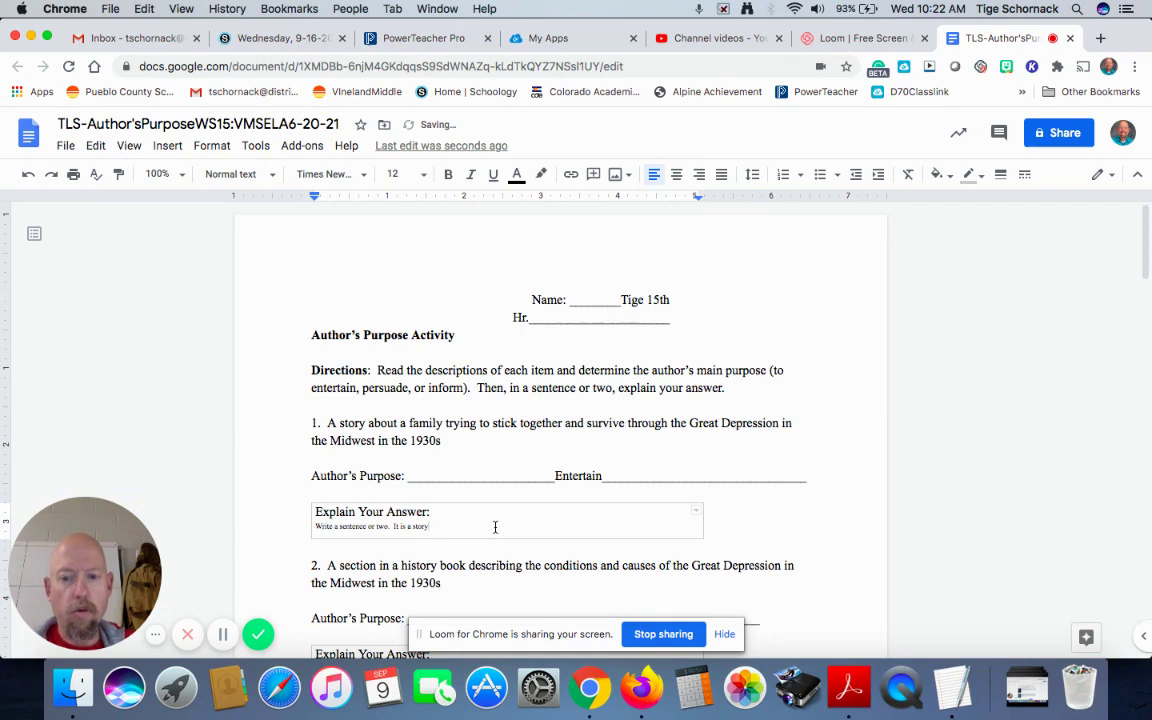
{"action": "type", "text": " about the "}
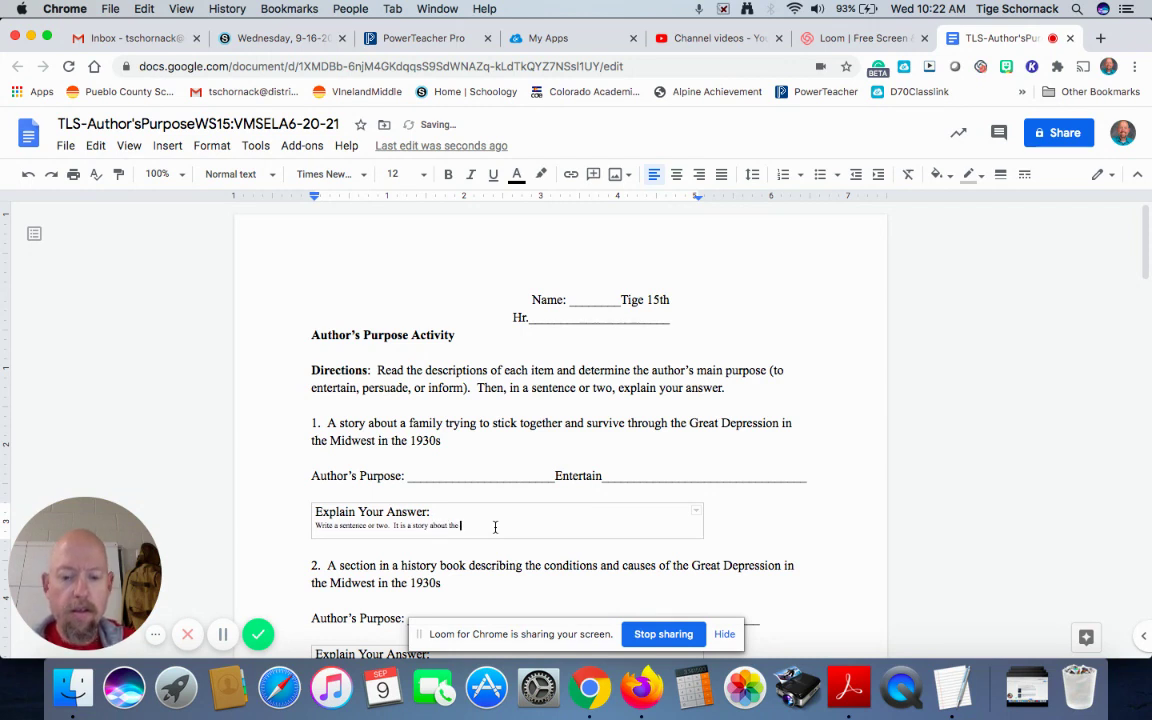
{"action": "type", "text": "Gre"}
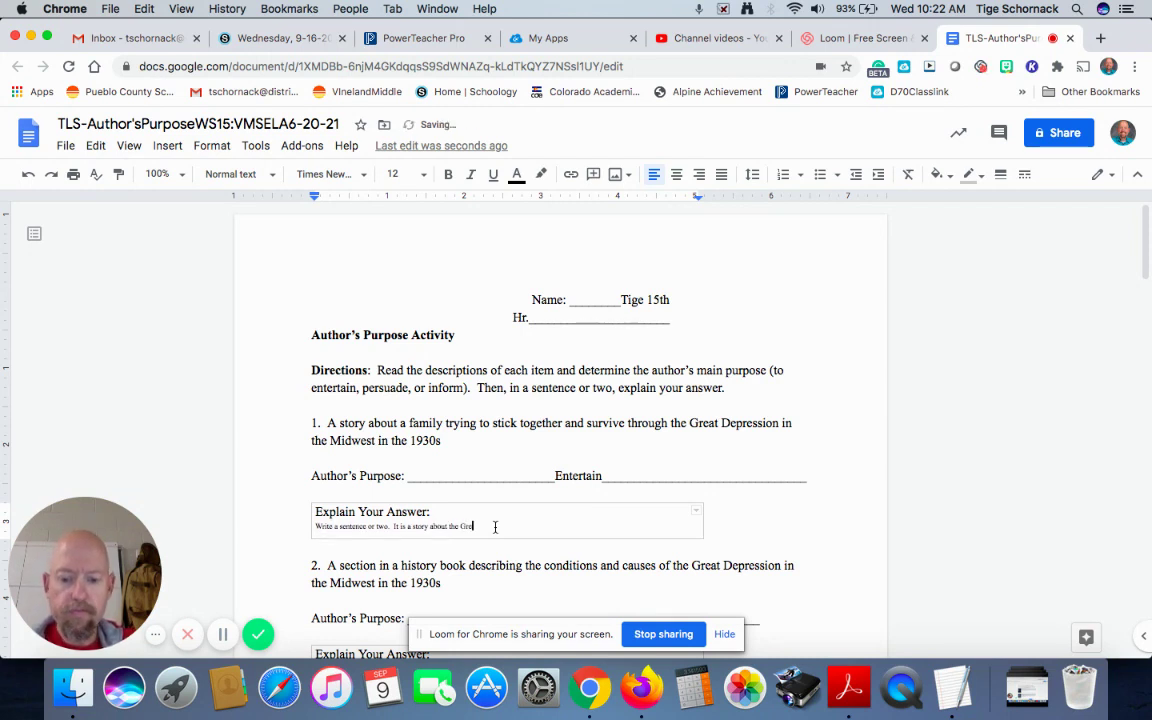
{"action": "type", "text": "at Depression"}
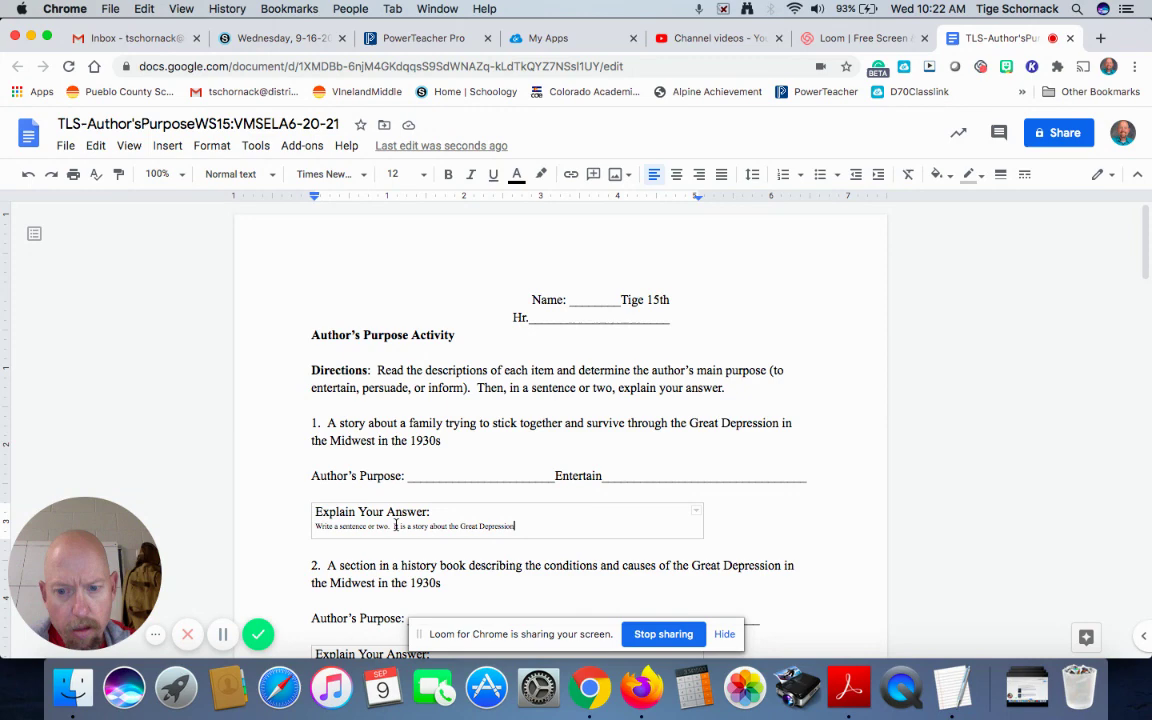
Step: Make the explanation sentence 18 pt and confirm 'Entertain' stays at 12 pt
{"action": "left_click_drag", "start_coordinate": [394, 527], "coordinate": [518, 527]}
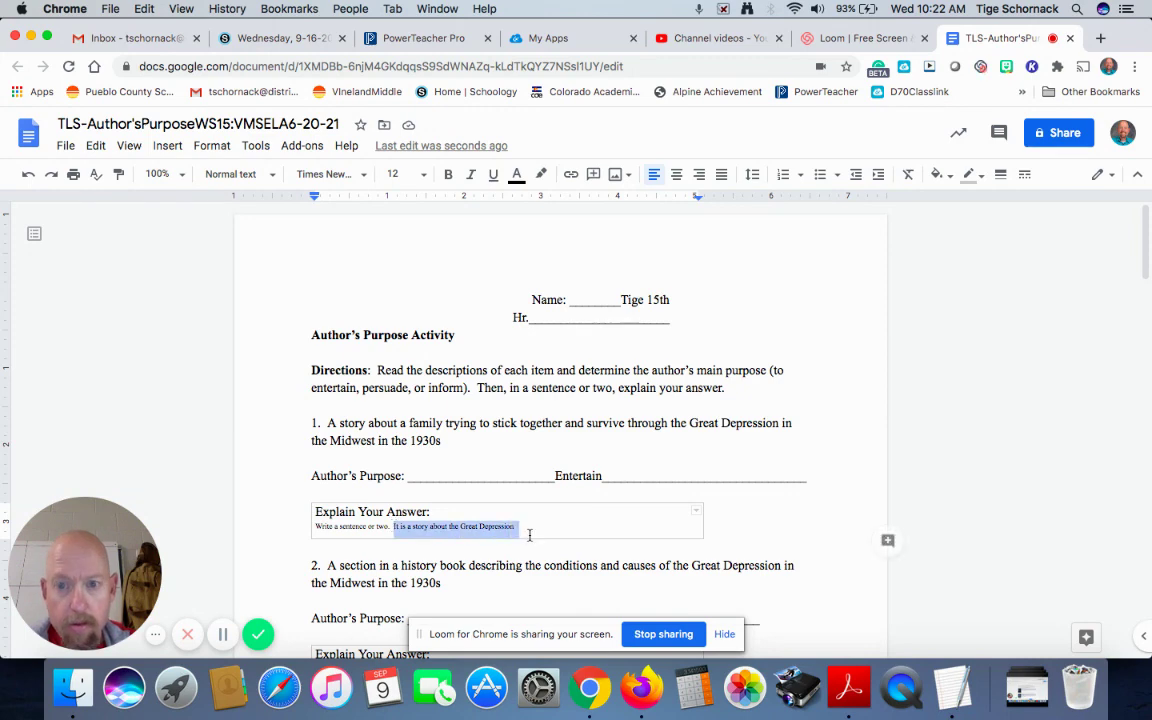
{"action": "left_click", "coordinate": [418, 175]}
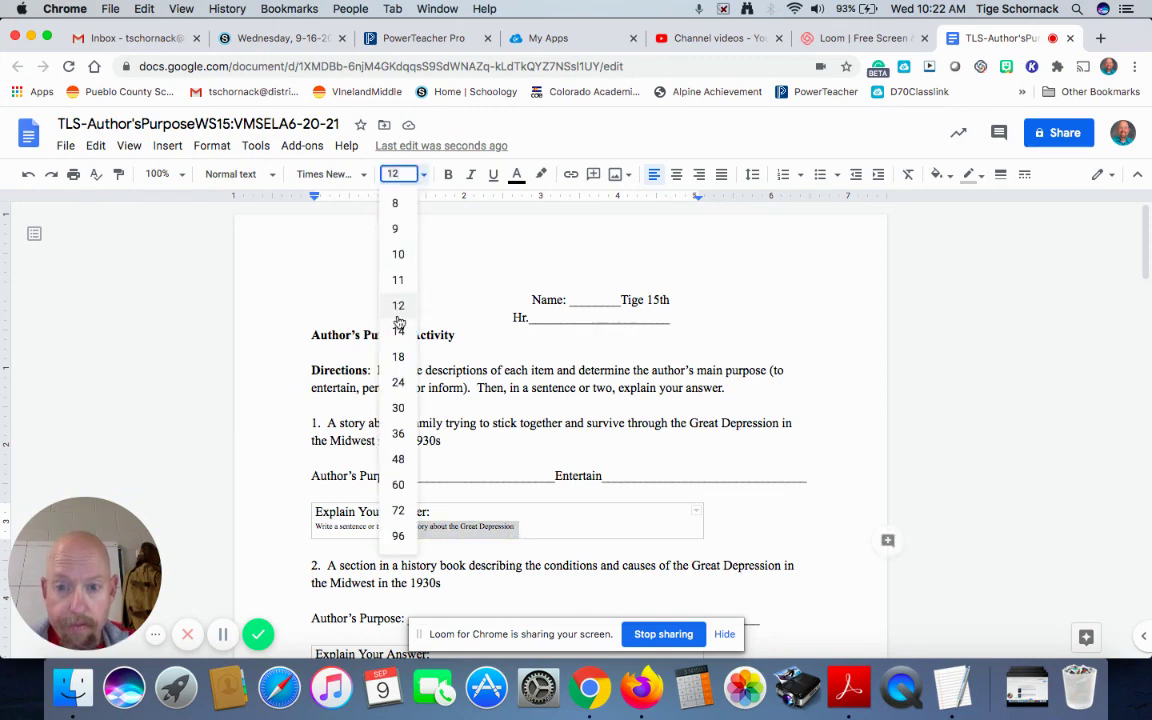
{"action": "left_click", "coordinate": [400, 354]}
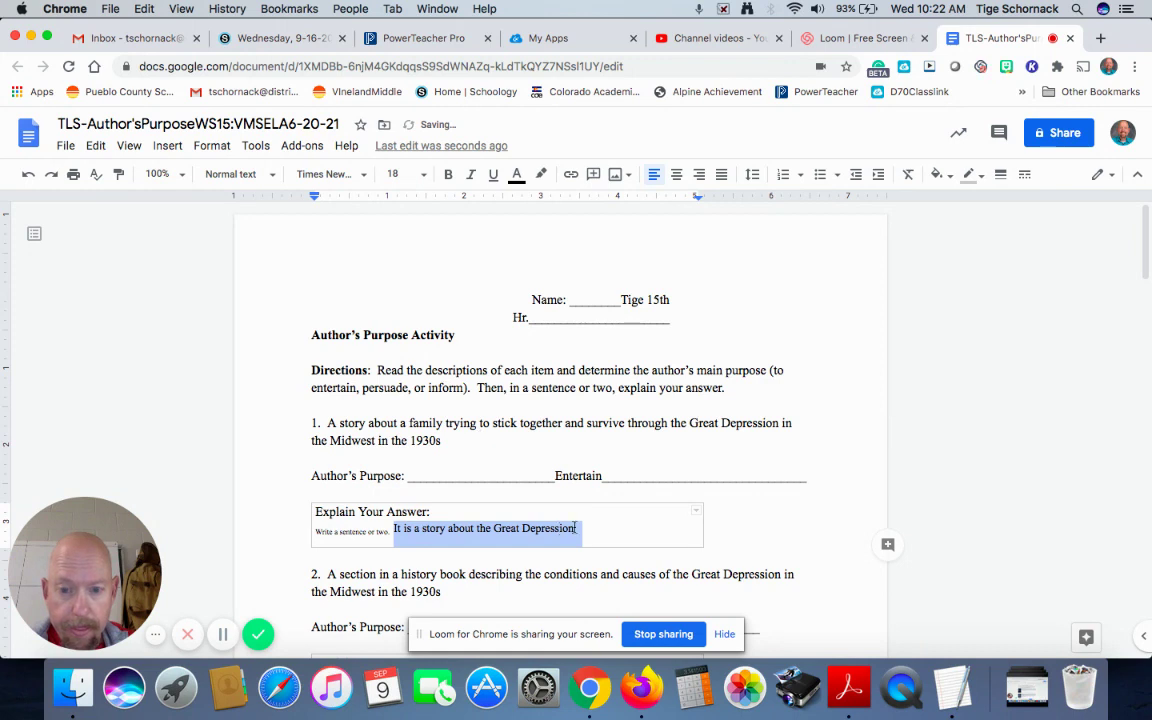
{"action": "left_click", "coordinate": [517, 475]}
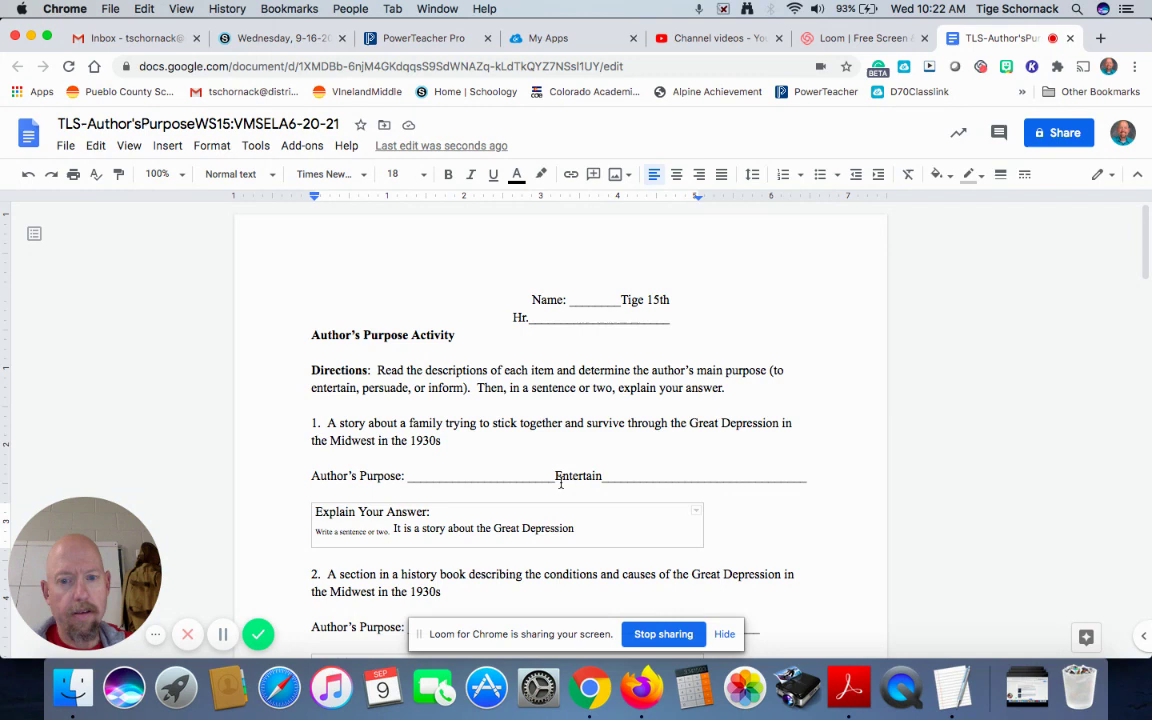
{"action": "left_click", "coordinate": [561, 483]}
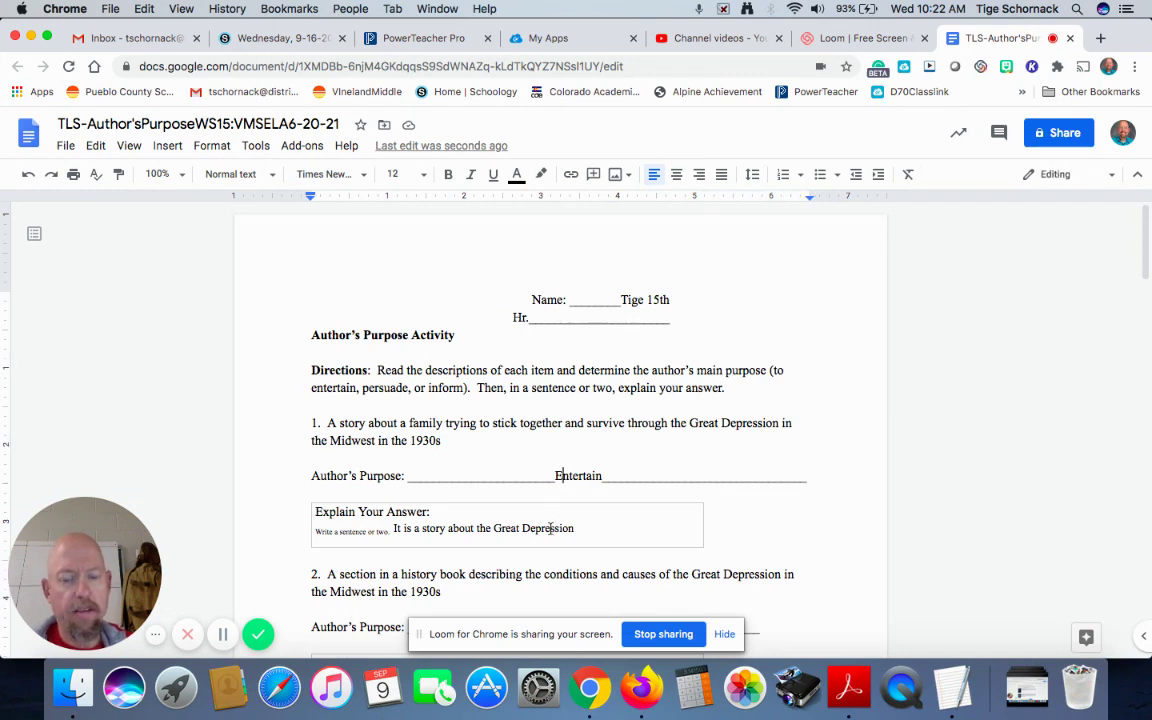
{"action": "left_click", "coordinate": [550, 528]}
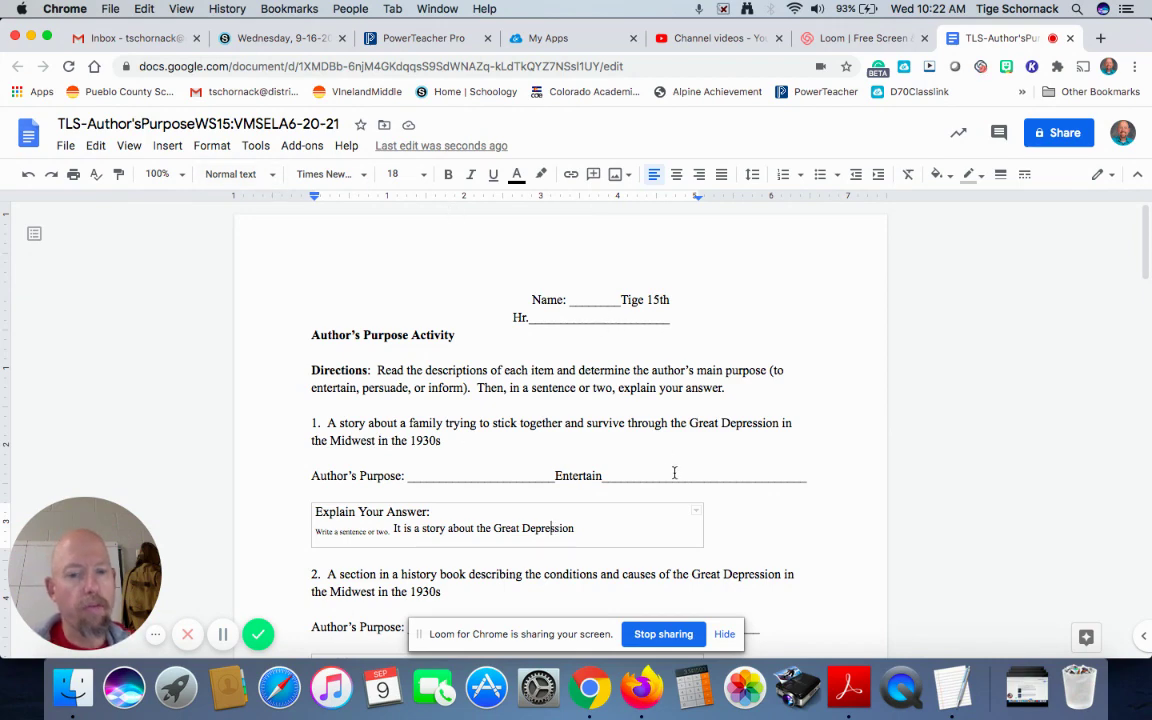
{"action": "scroll", "coordinate": [674, 472], "scroll_direction": "down", "scroll_amount": 1}
{"action": "scroll", "coordinate": [674, 472], "scroll_direction": "down", "scroll_amount": 3}
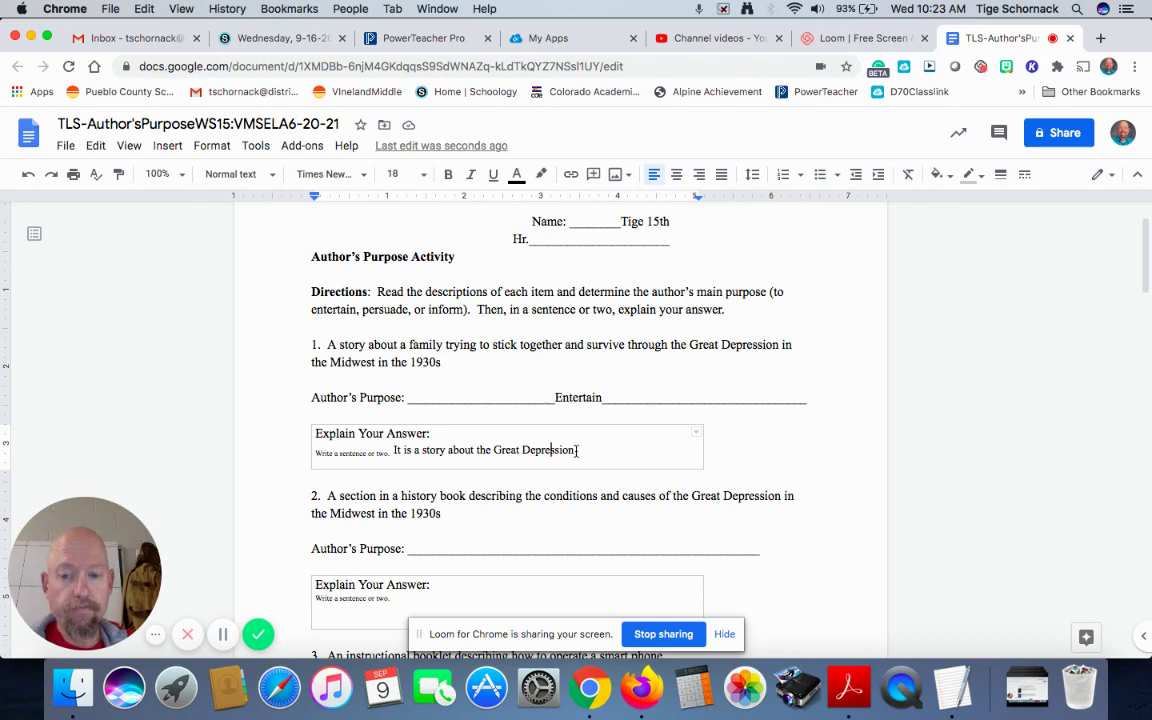
{"action": "scroll", "coordinate": [578, 450], "scroll_direction": "down", "scroll_amount": 5}
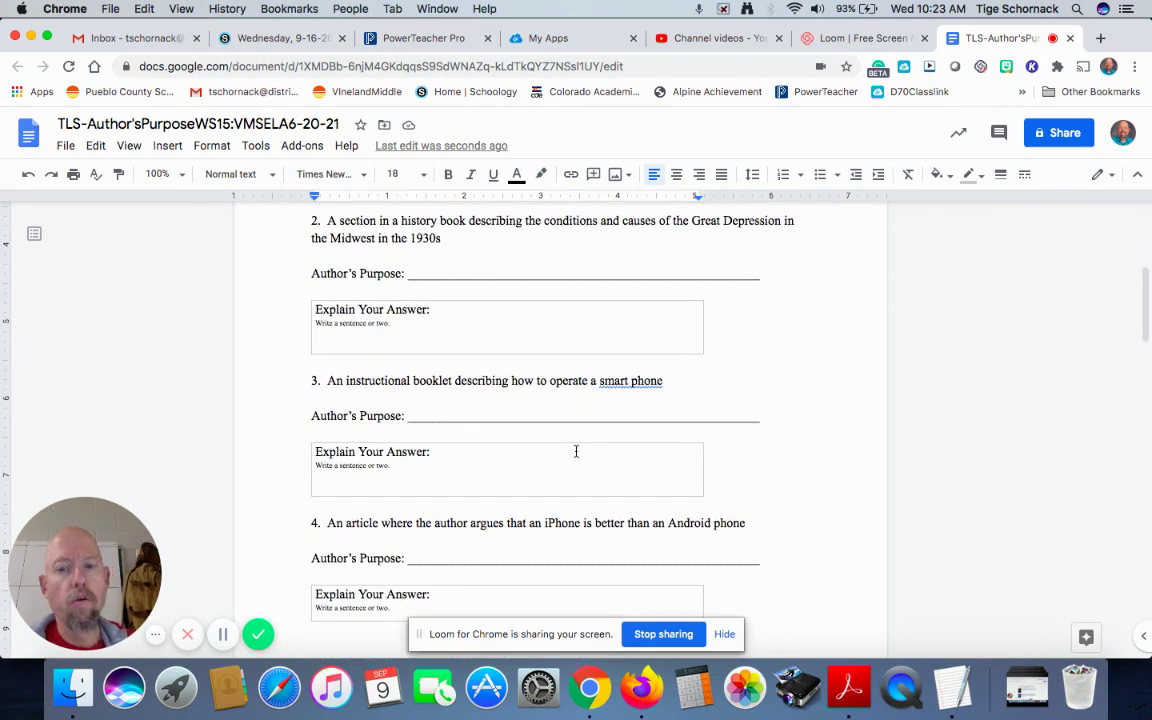
{"action": "scroll", "coordinate": [576, 451], "scroll_direction": "down", "scroll_amount": 3}
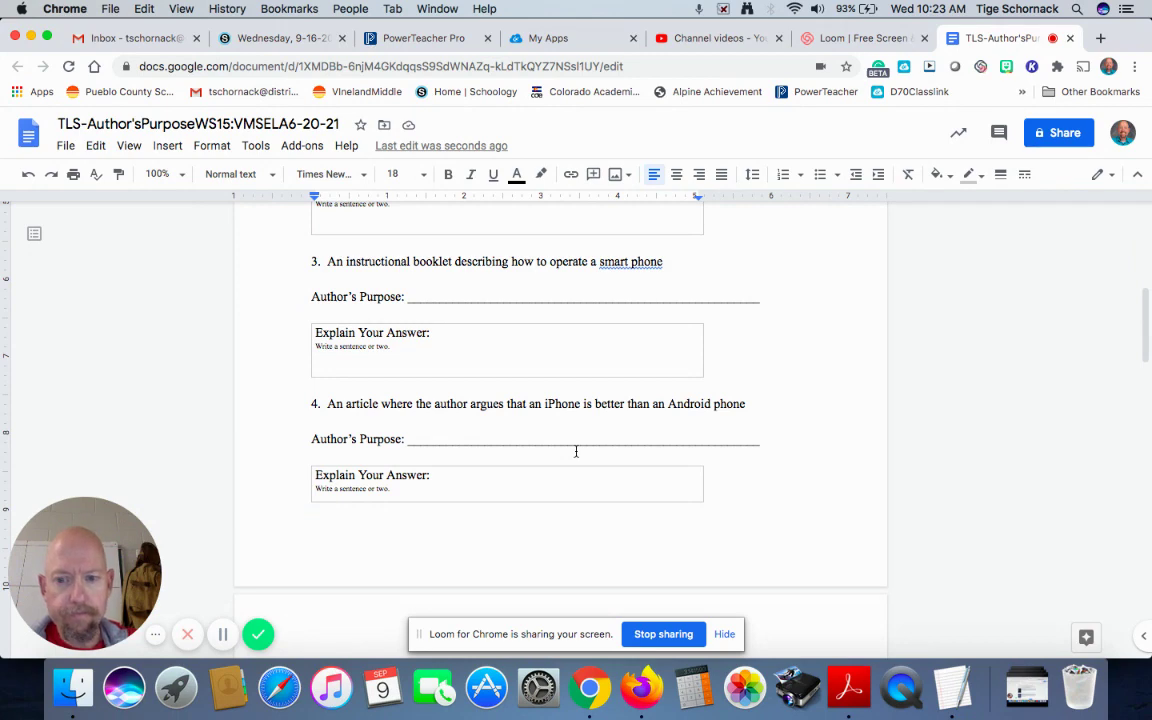
{"action": "scroll", "coordinate": [576, 451], "scroll_direction": "down", "scroll_amount": 6}
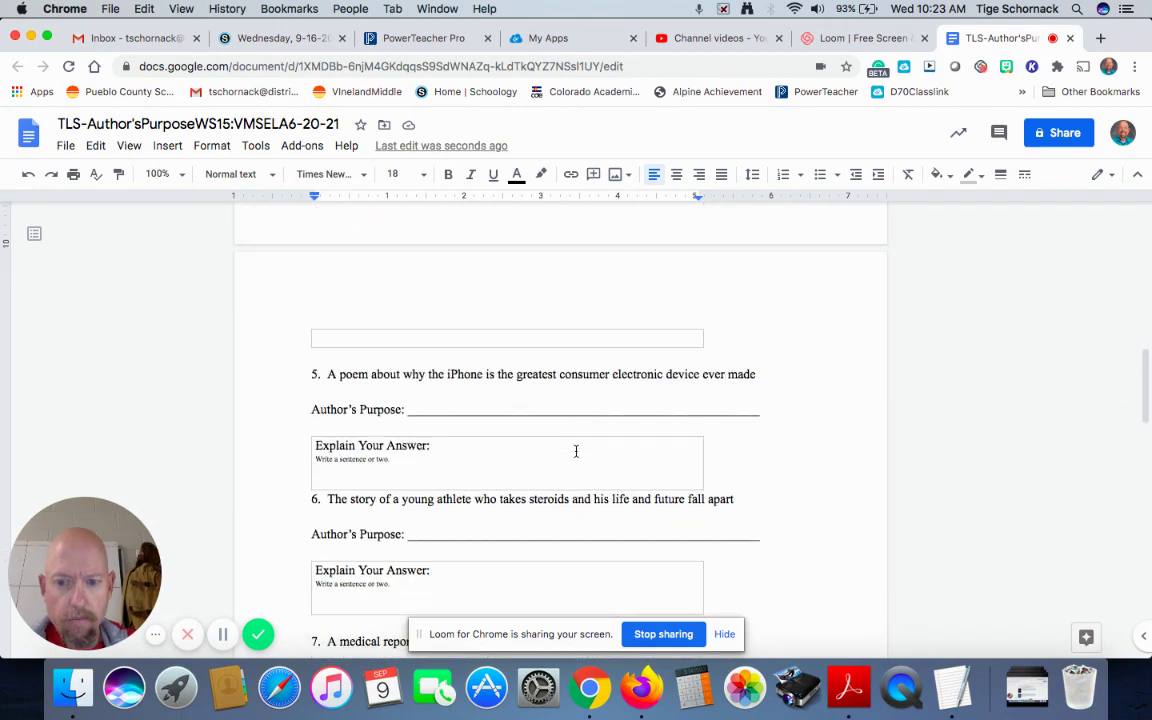
{"action": "scroll", "coordinate": [576, 451], "scroll_direction": "up", "scroll_amount": 3}
{"action": "scroll", "coordinate": [576, 451], "scroll_direction": "up", "scroll_amount": 3}
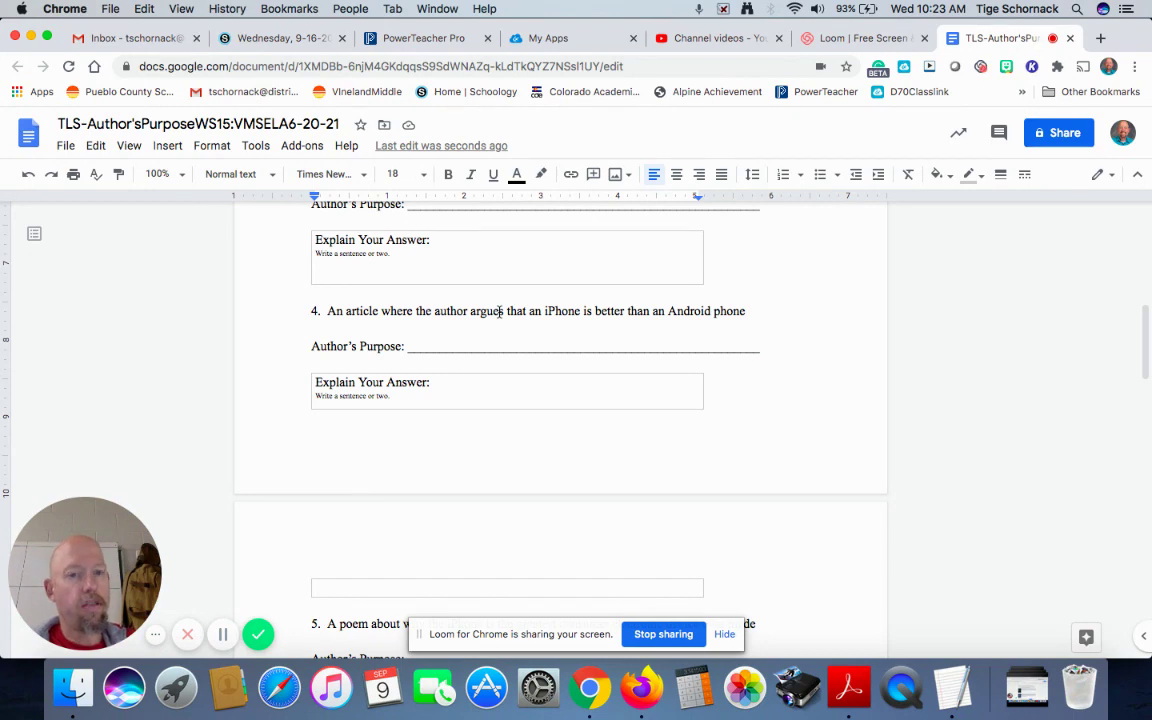
{"action": "scroll", "coordinate": [500, 311], "scroll_direction": "up", "scroll_amount": 15}
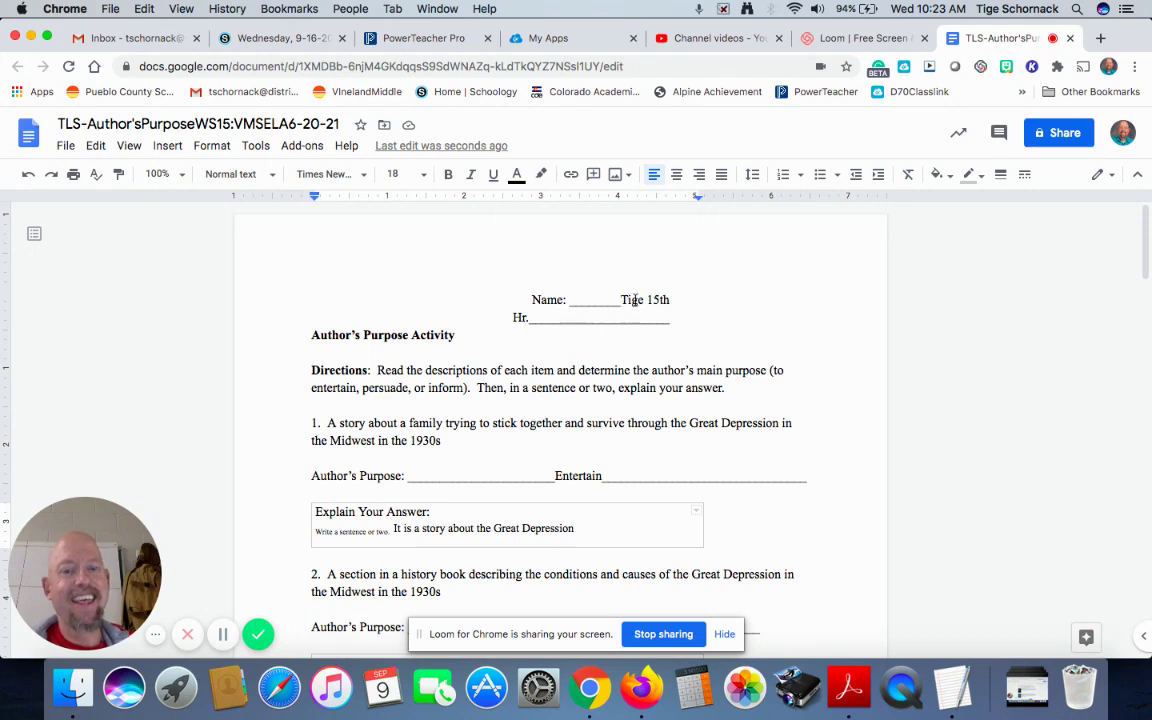
Step: Delete the Hr. line, '15th' and the name, leaving the Name line blank
{"action": "left_click", "coordinate": [529, 317]}
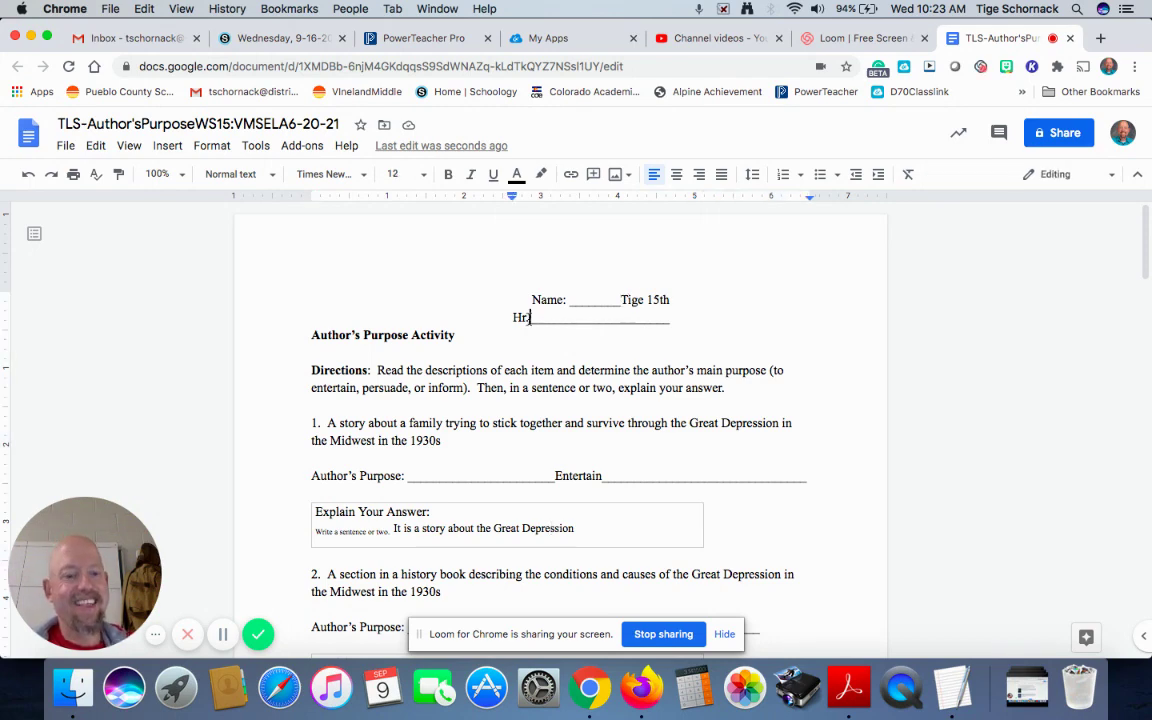
{"action": "key", "text": "BackSpace"}
{"action": "key", "text": "BackSpace"}
{"action": "key", "text": "BackSpace"}
{"action": "key", "text": "BackSpace"}
{"action": "key", "text": "BackSpace"}
{"action": "key", "text": "BackSpace"}
{"action": "key", "text": "BackSpace"}
{"action": "key", "text": "BackSpace"}
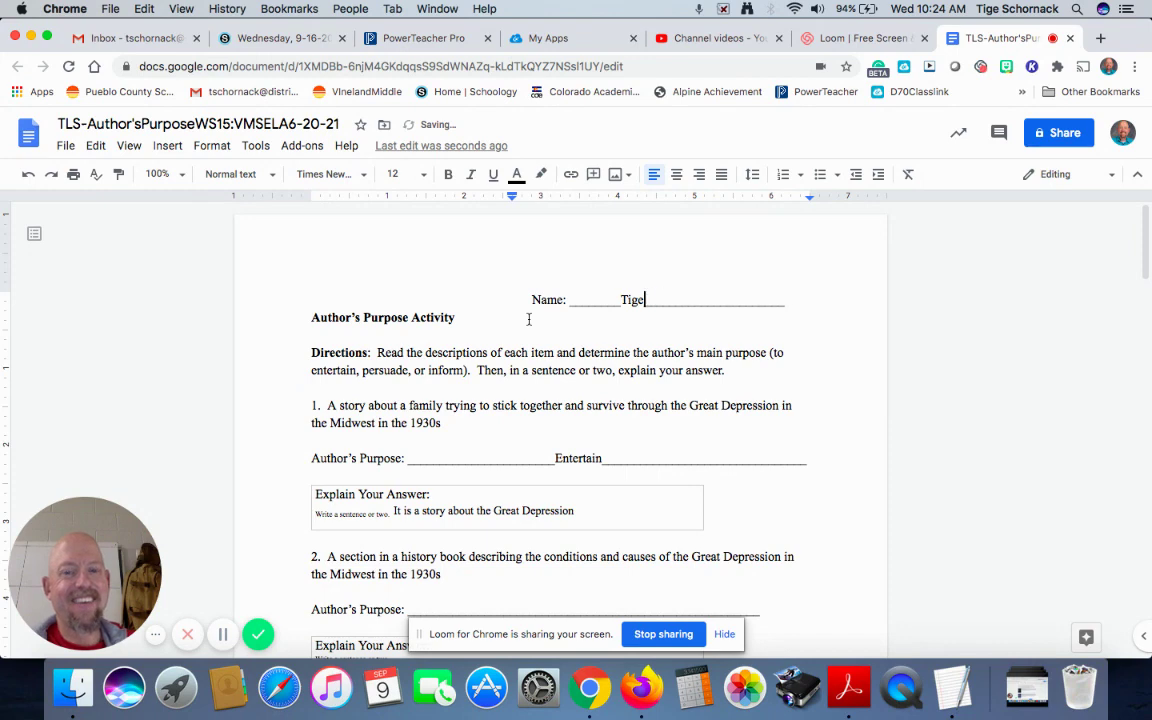
{"action": "key", "text": "BackSpace"}
{"action": "key", "text": "BackSpace"}
{"action": "key", "text": "BackSpace"}
{"action": "key", "text": "BackSpace"}
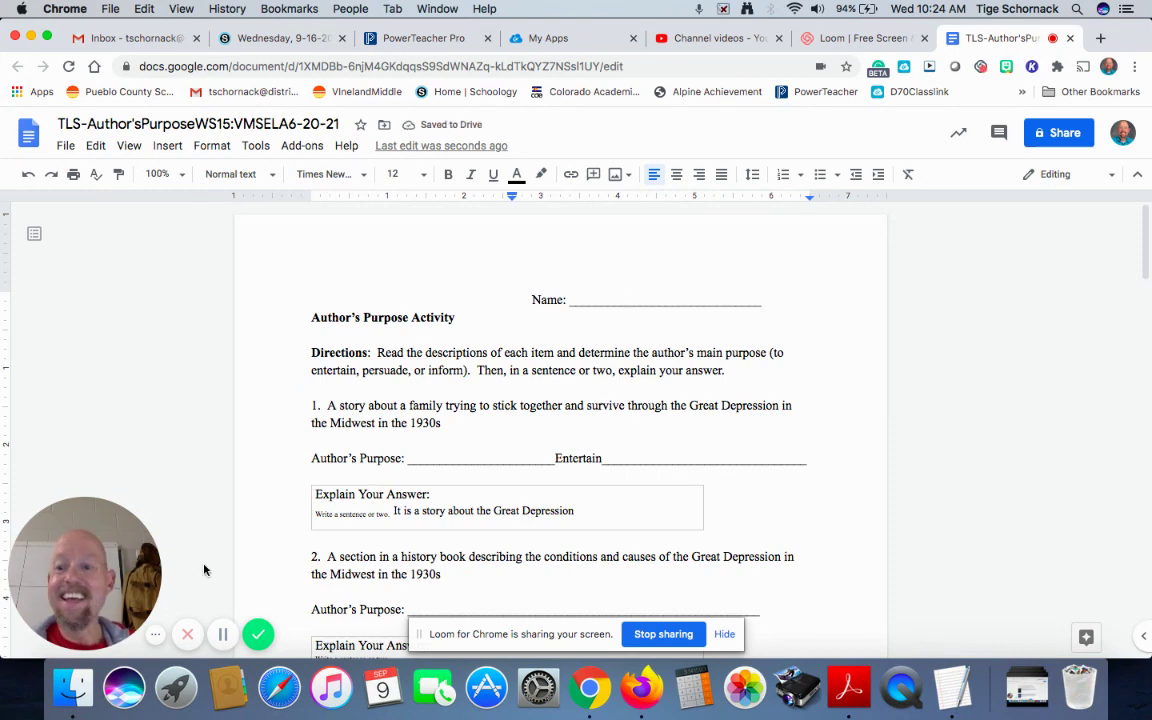